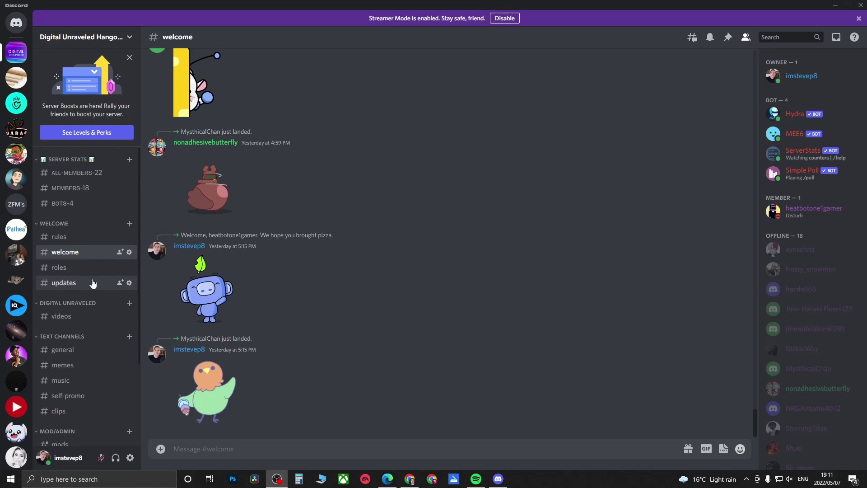
scroll(93, 283, down, 1)
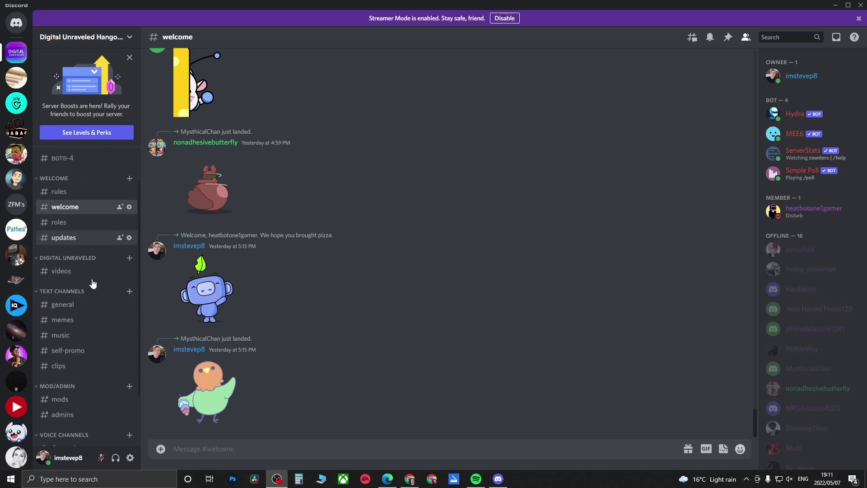
Step: Show the server's #music channel with Hydra's past queue messages
click(77, 335)
scroll(391, 330, up, 5)
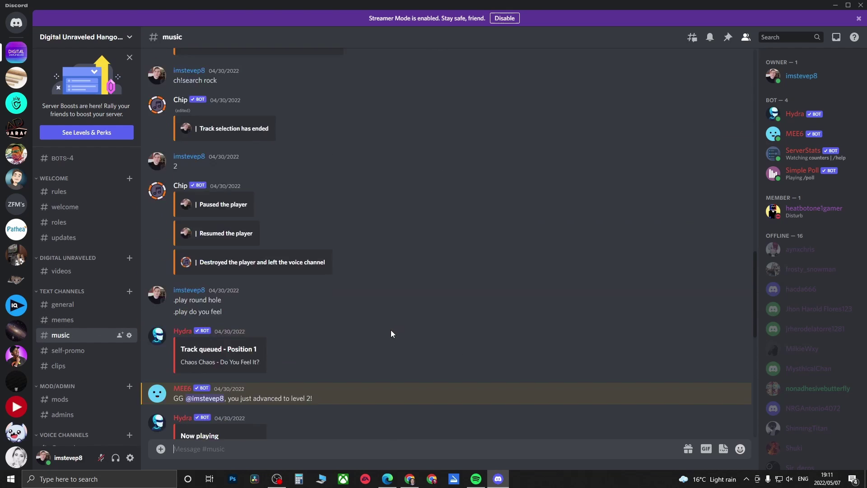
scroll(391, 330, up, 5)
scroll(392, 330, up, 5)
scroll(394, 322, up, 2)
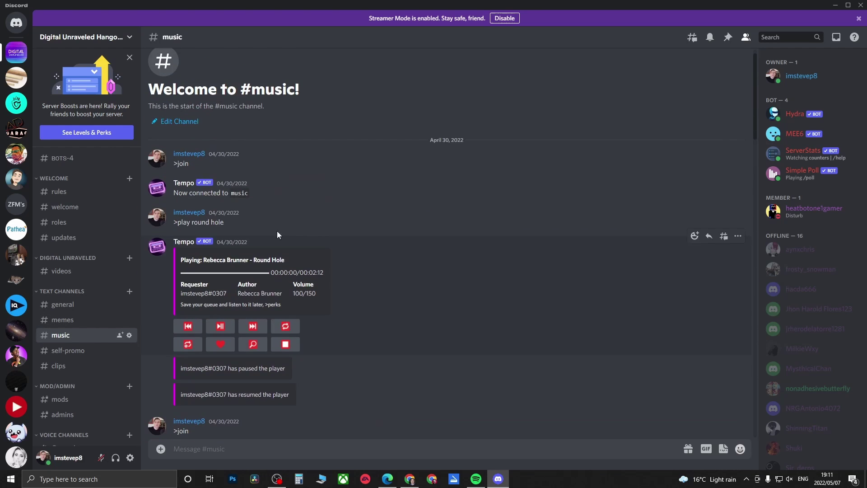
scroll(435, 230, down, 2)
scroll(434, 230, down, 2)
scroll(435, 229, down, 3)
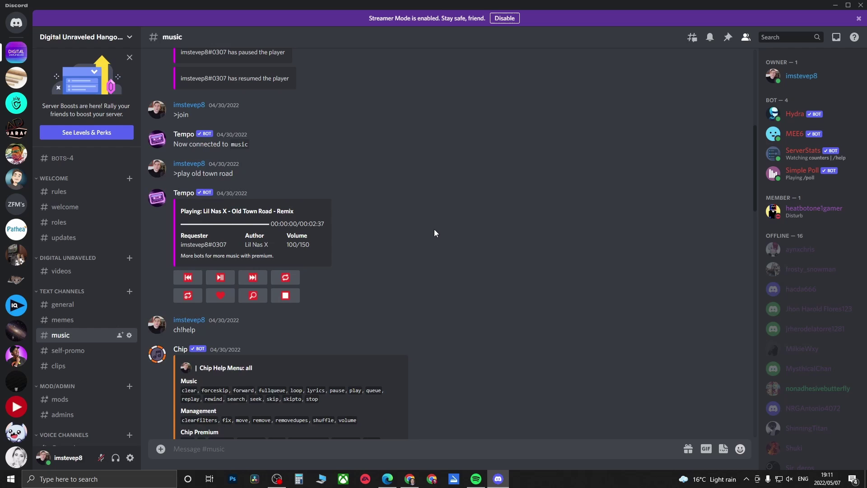
scroll(435, 229, down, 3)
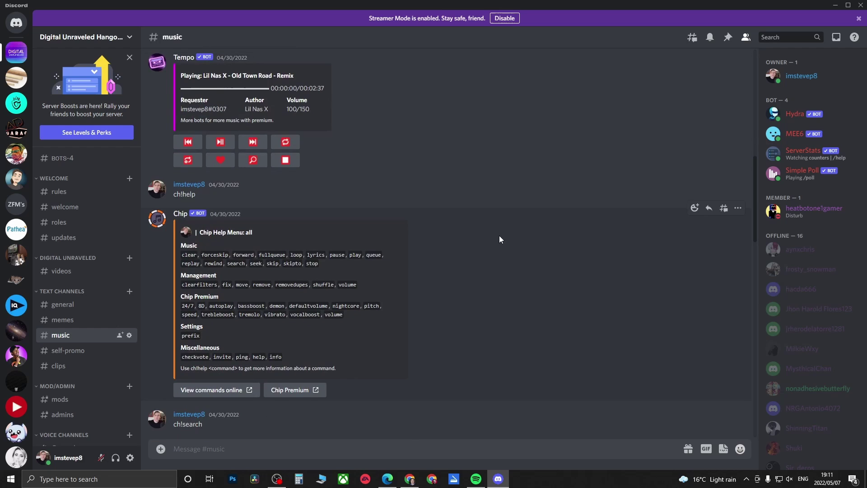
scroll(500, 236, down, 5)
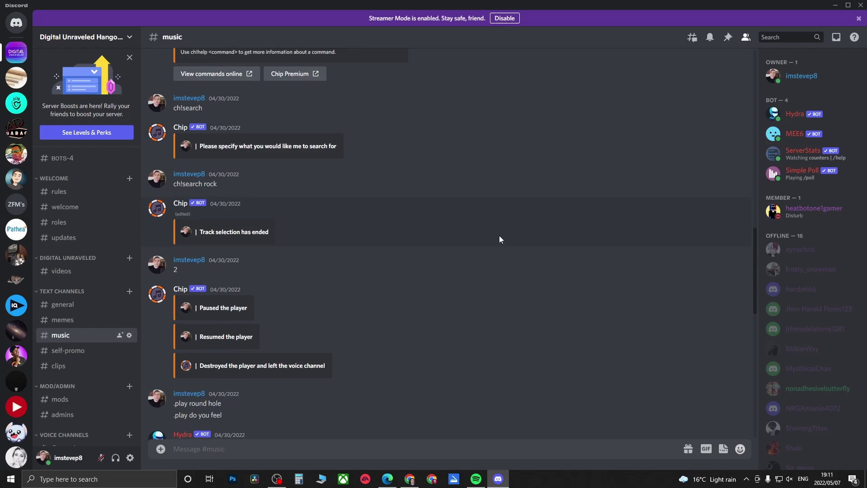
scroll(499, 239, down, 1)
scroll(499, 239, down, 5)
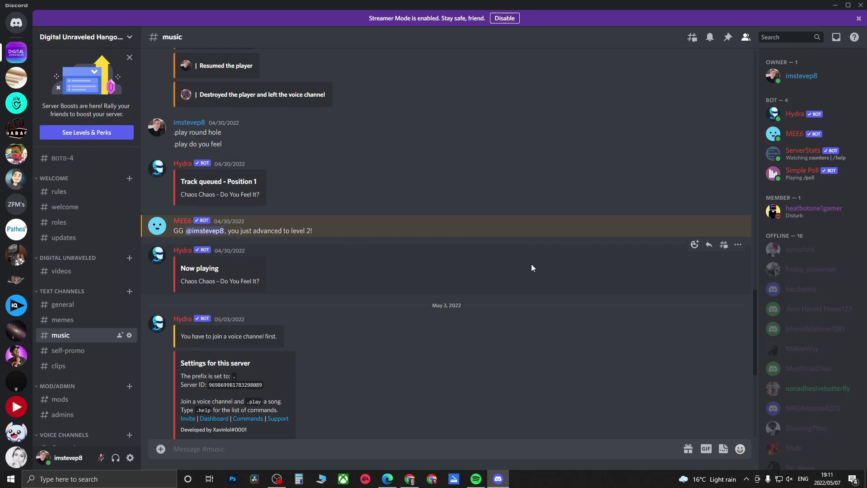
scroll(531, 265, down, 2)
scroll(531, 264, down, 1)
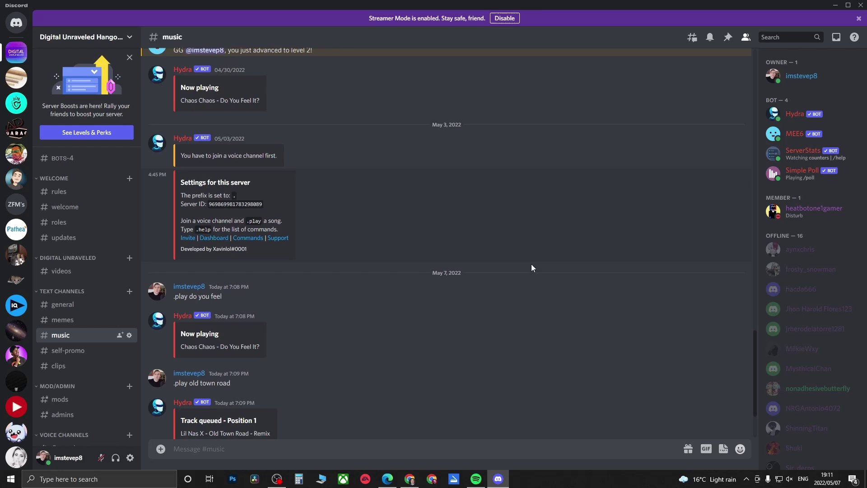
Step: Search Google for 'hydra bot discord' in a new Chrome tab
click(410, 479)
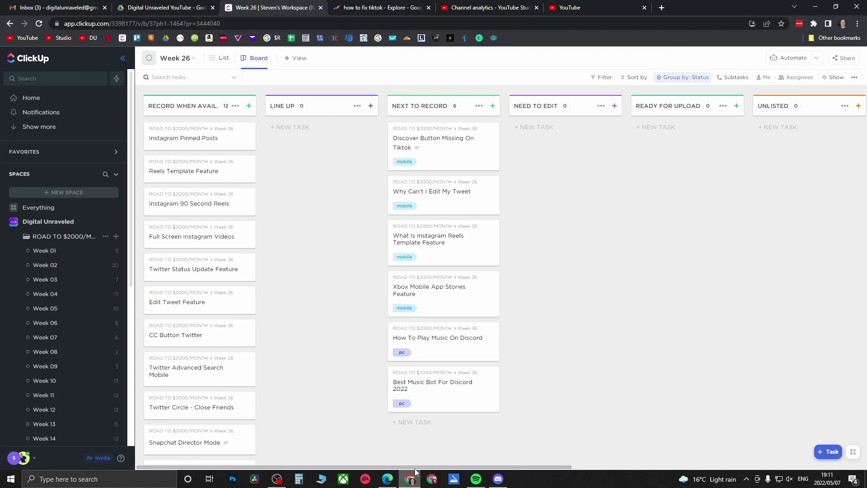
click(662, 7)
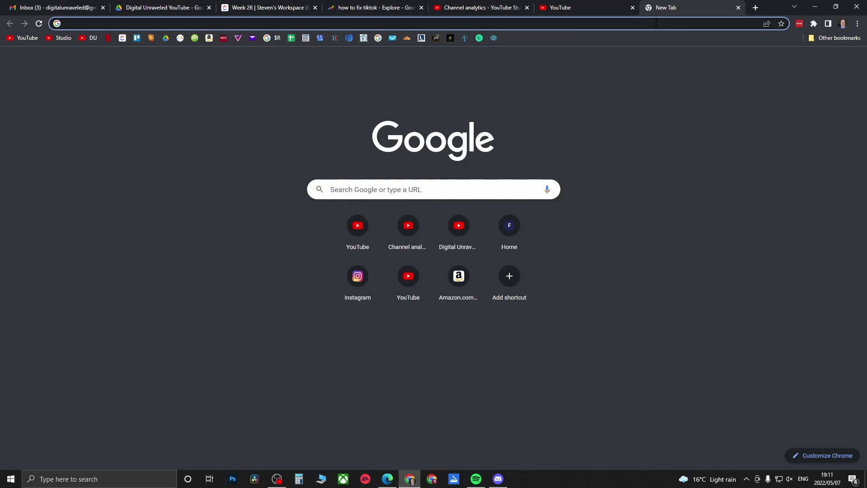
text(hy)
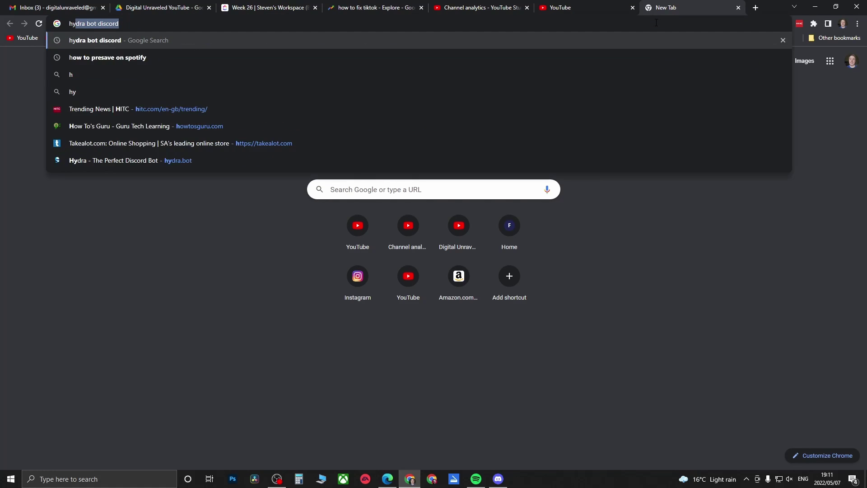
text(dr)
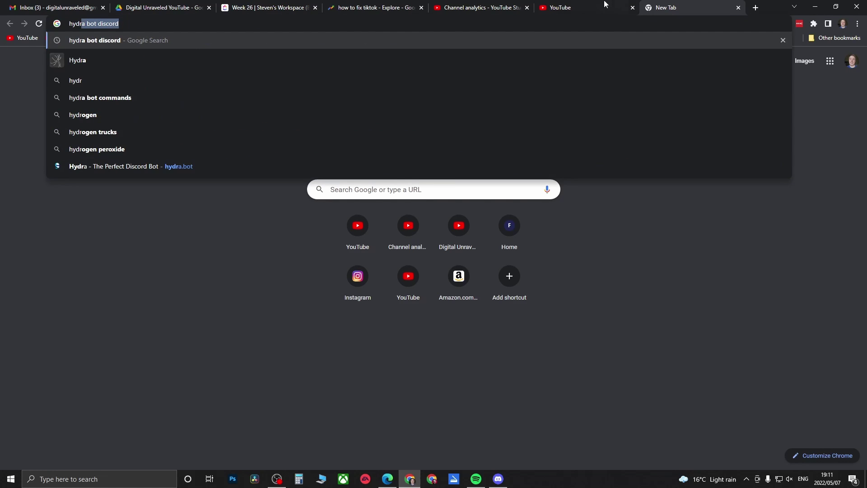
key(Return)
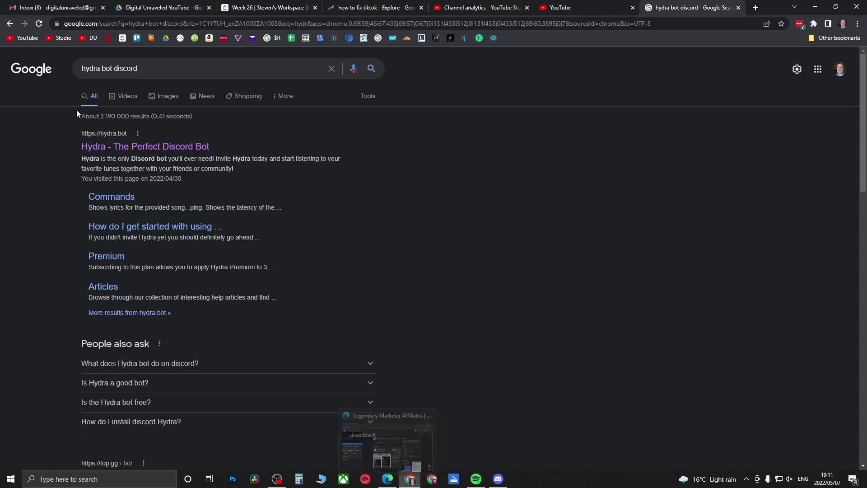
Step: Visit the hydra.bot result, then bring the Discord music channel back
click(165, 146)
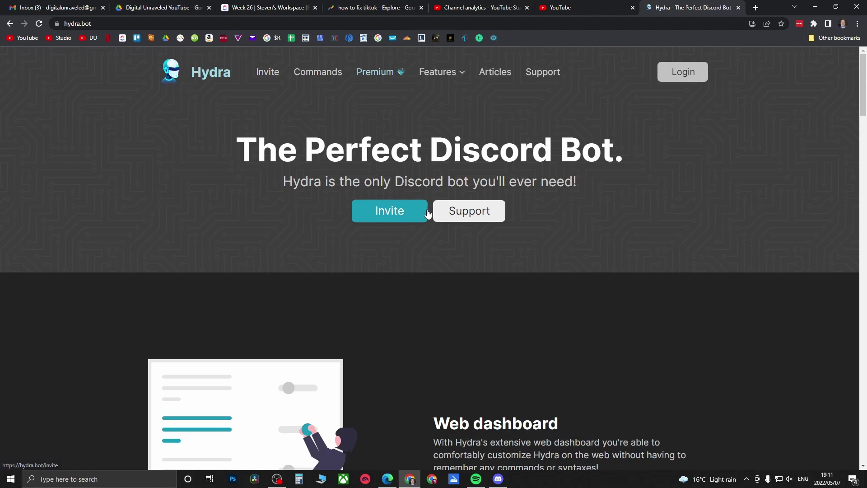
click(498, 479)
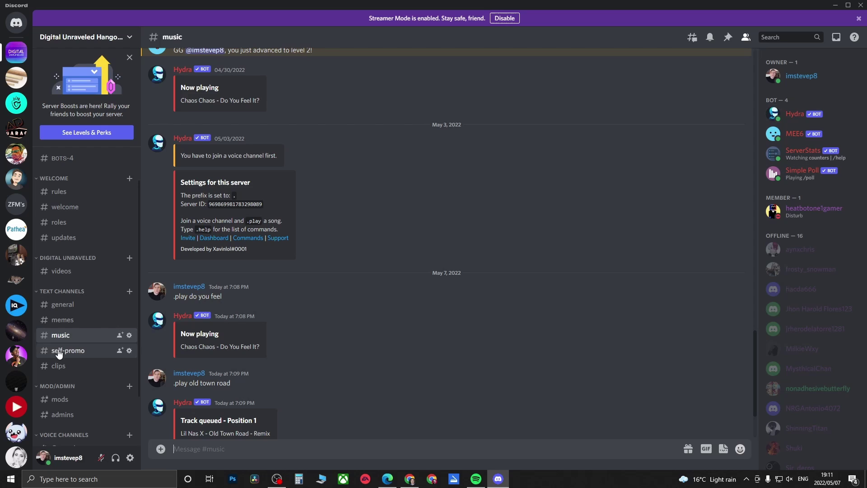
scroll(101, 390, down, 2)
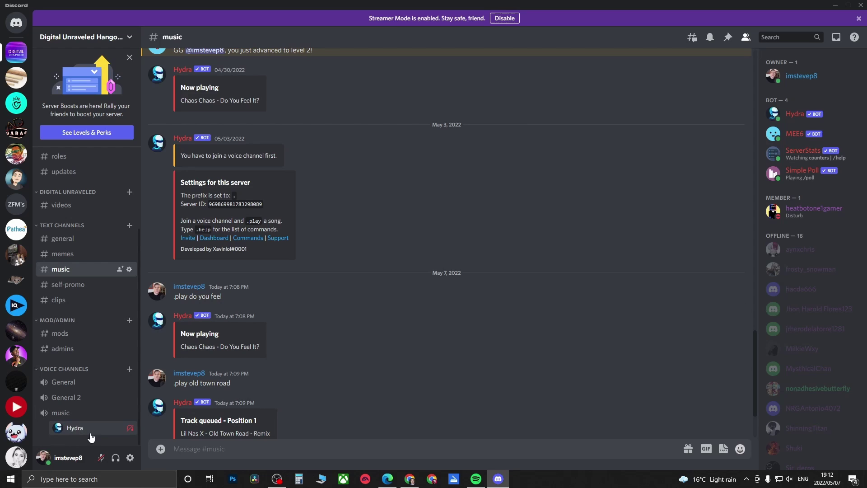
text(.leave)
Step: Send '.leave' in #music; Hydra replies you must share its voice channel
key(Return)
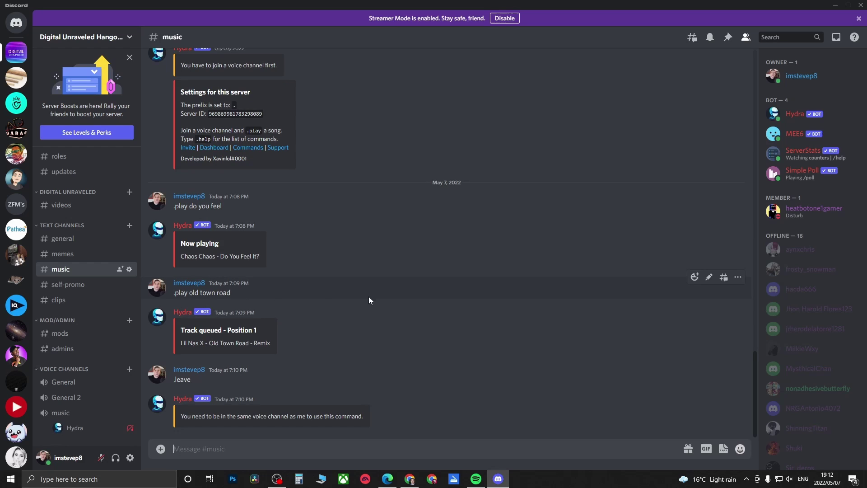
scroll(319, 297, up, 1)
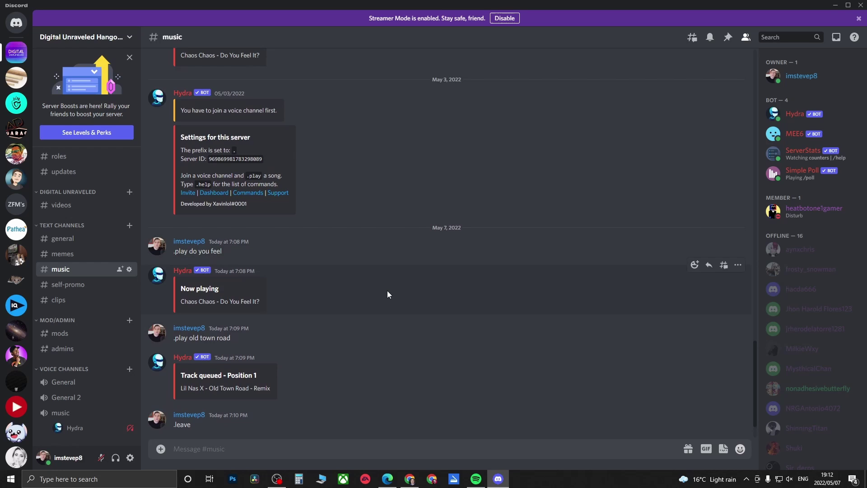
scroll(387, 291, down, 1)
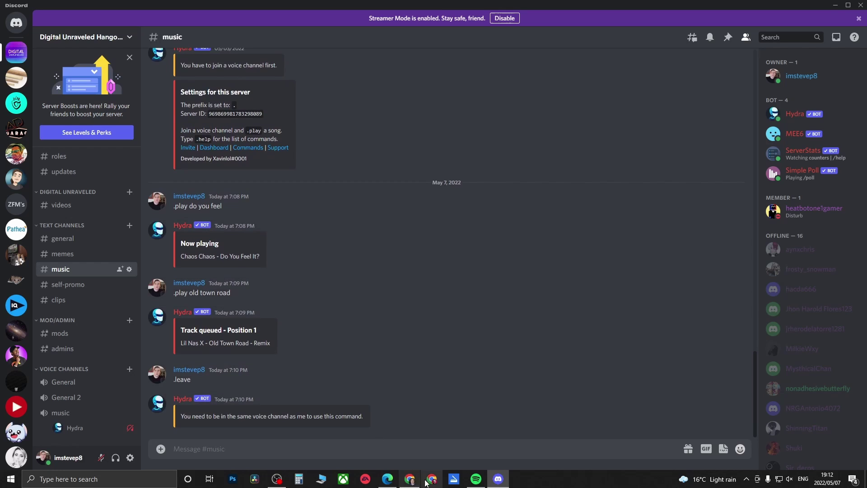
Step: Dismiss the offer popup on hydra.bot and view Hydra's command list (.help, .lyrics...)
click(410, 480)
click(413, 293)
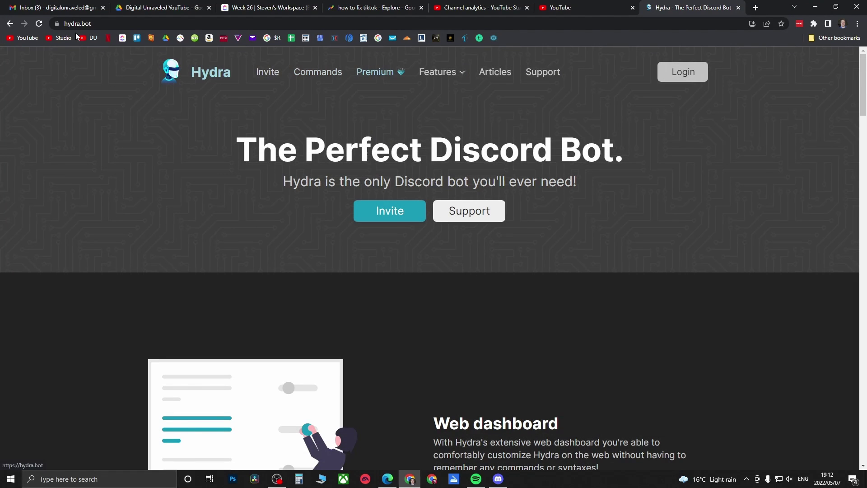
click(327, 76)
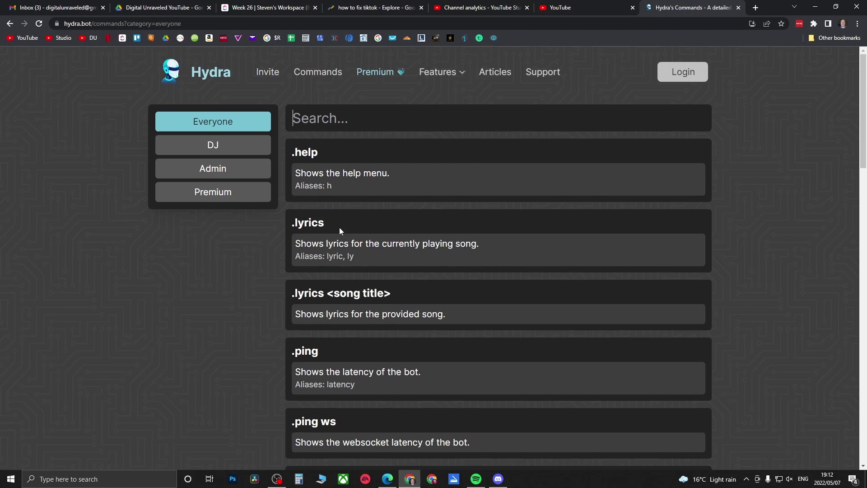
scroll(352, 225, down, 1)
scroll(352, 224, down, 1)
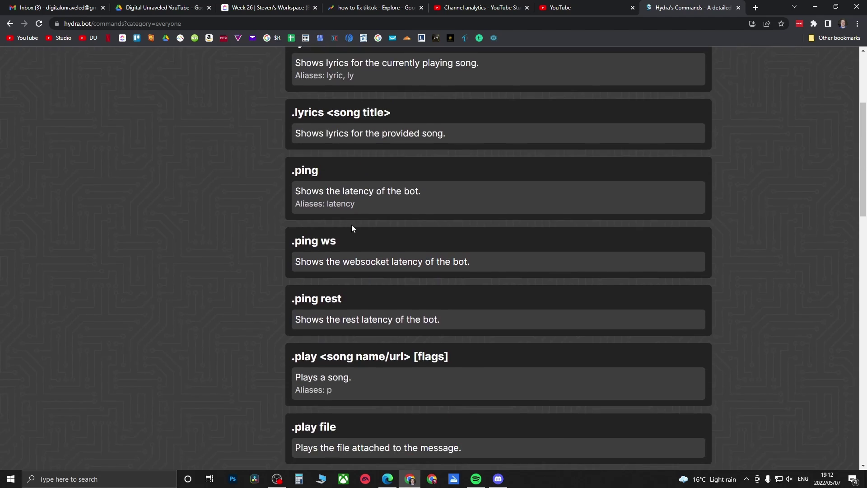
scroll(391, 232, down, 1)
scroll(391, 232, down, 1)
scroll(391, 233, down, 1)
scroll(391, 233, down, 1)
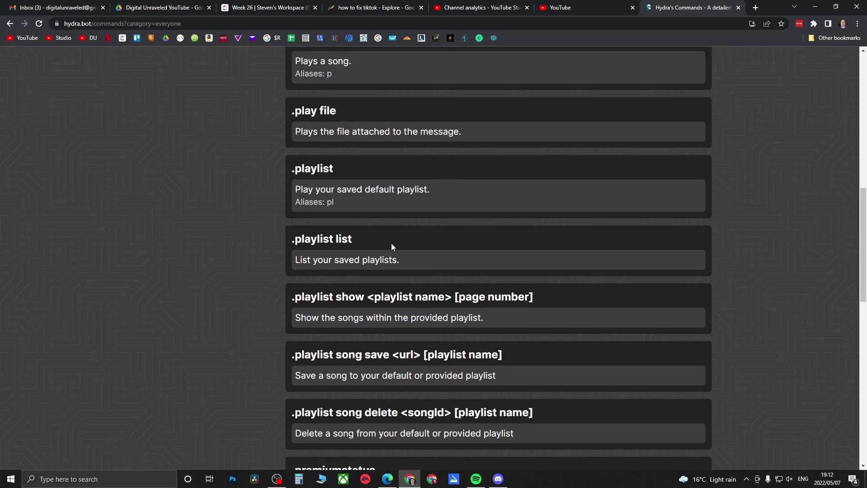
scroll(392, 247, down, 3)
scroll(392, 247, down, 2)
scroll(392, 247, down, 3)
scroll(392, 247, up, 1)
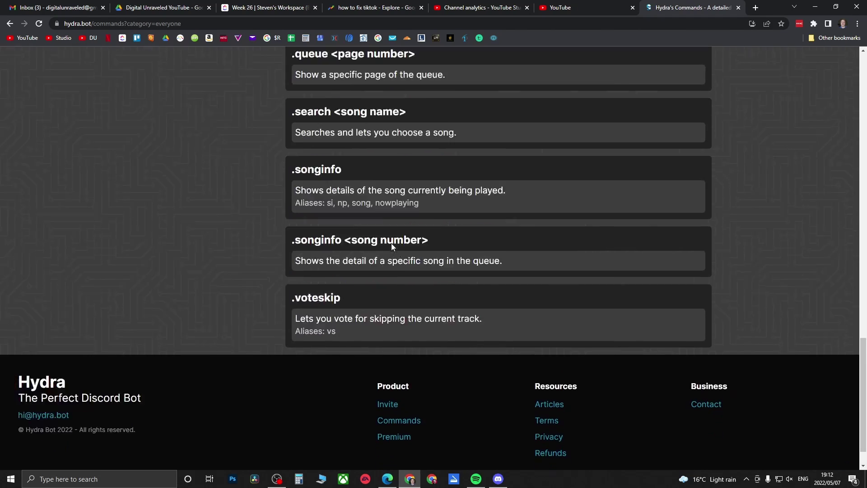
scroll(392, 247, up, 2)
scroll(392, 243, down, 1)
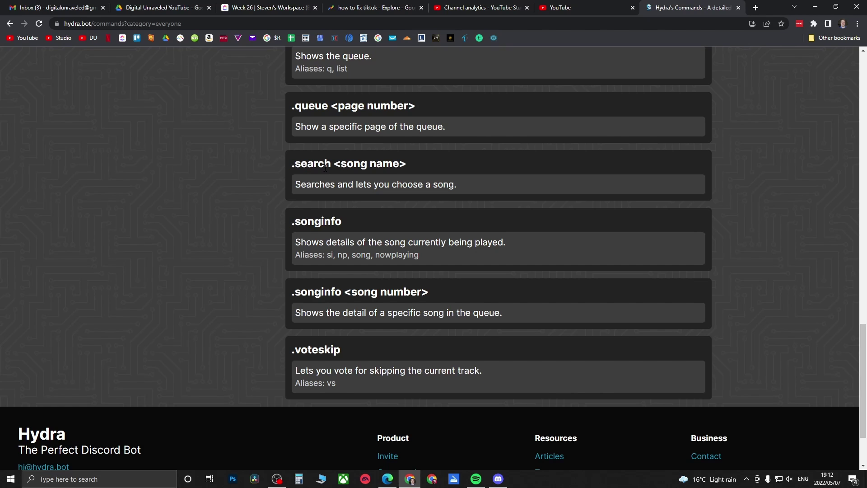
scroll(319, 176, up, 1)
scroll(312, 217, up, 2)
scroll(406, 237, up, 2)
scroll(511, 233, up, 4)
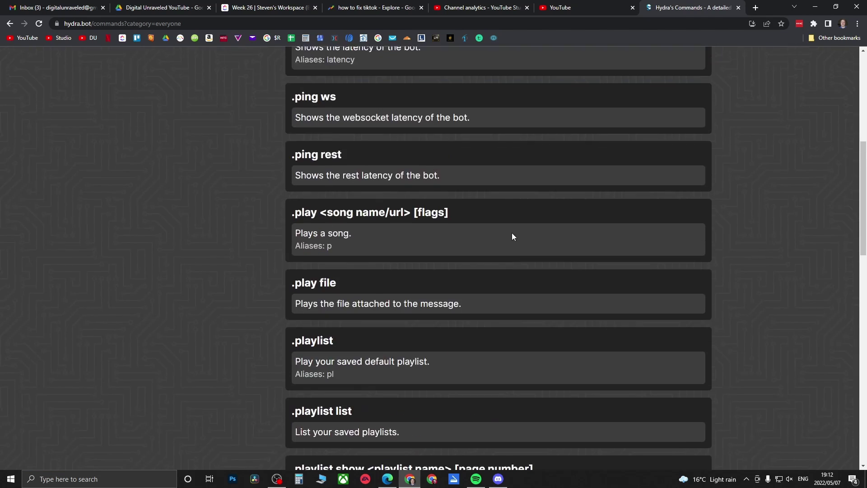
scroll(512, 234, up, 5)
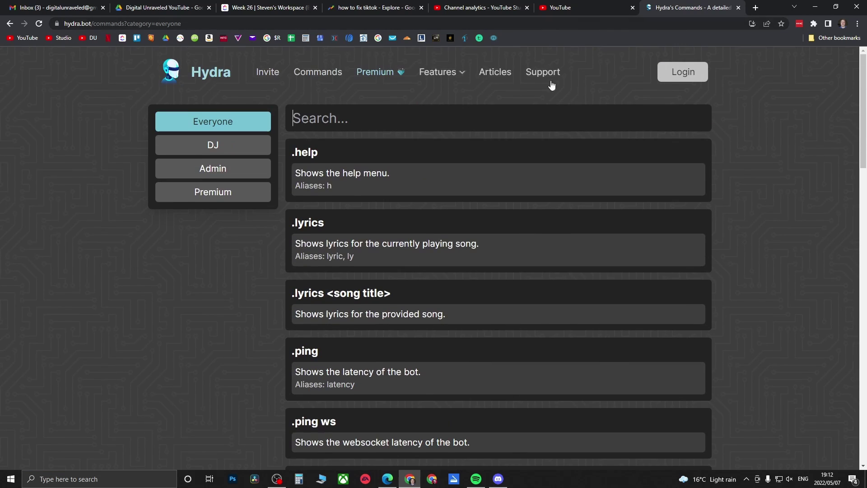
Step: Return to Discord's #music channel showing Hydra's leave reply
click(498, 479)
mouse_move(447, 287)
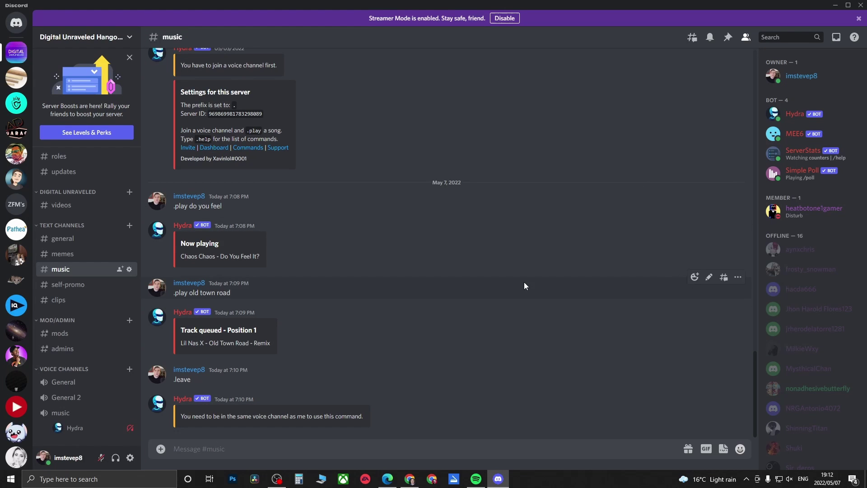